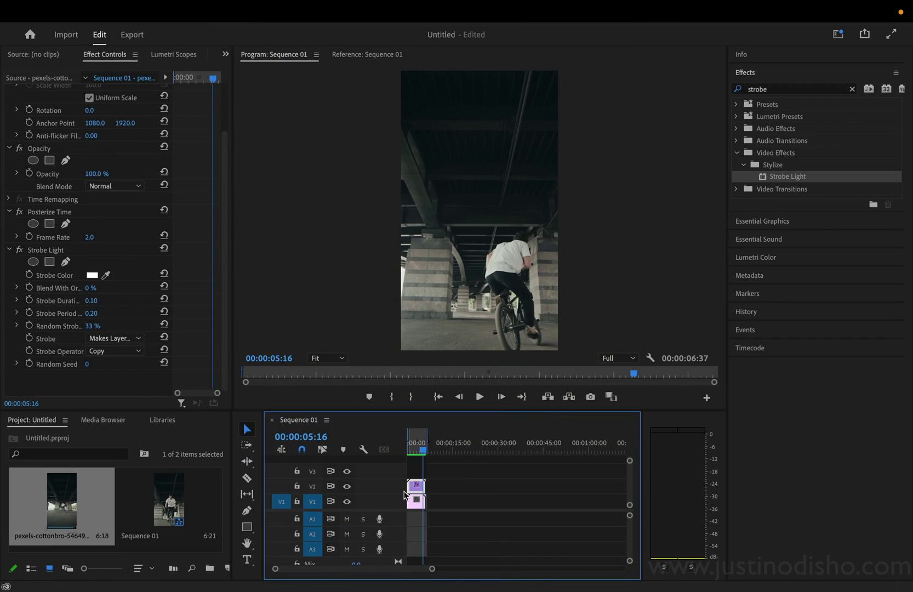
- Delete the V2 clip carrying the Posterize Time and Strobe Light effects
{"action": "key", "text": "BackSpace"}
- Play the original BMX clip on V1 from the start of the sequence
{"action": "left_click", "coordinate": [417, 501]}
{"action": "key", "text": "Up"}
{"action": "key", "text": "space"}
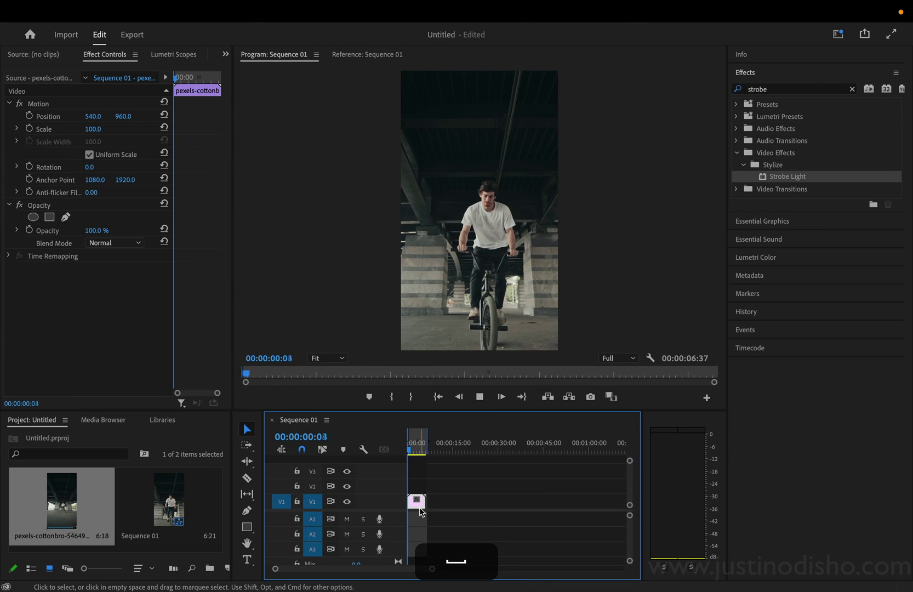
{"action": "key", "text": "space"}
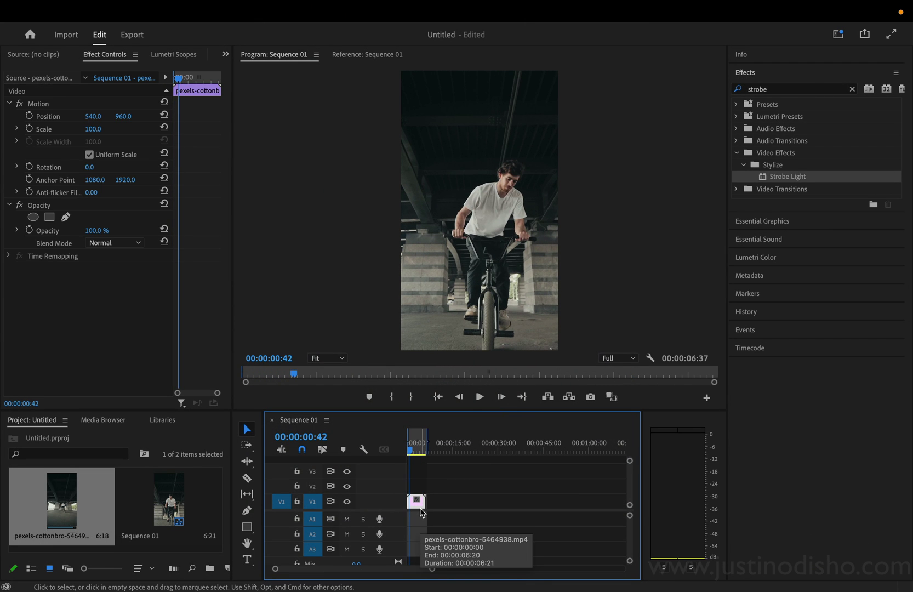
- Alt-drag the BMX clip up onto V2 and overwrite it with the Project panel footage
{"action": "key", "text": "alt"}
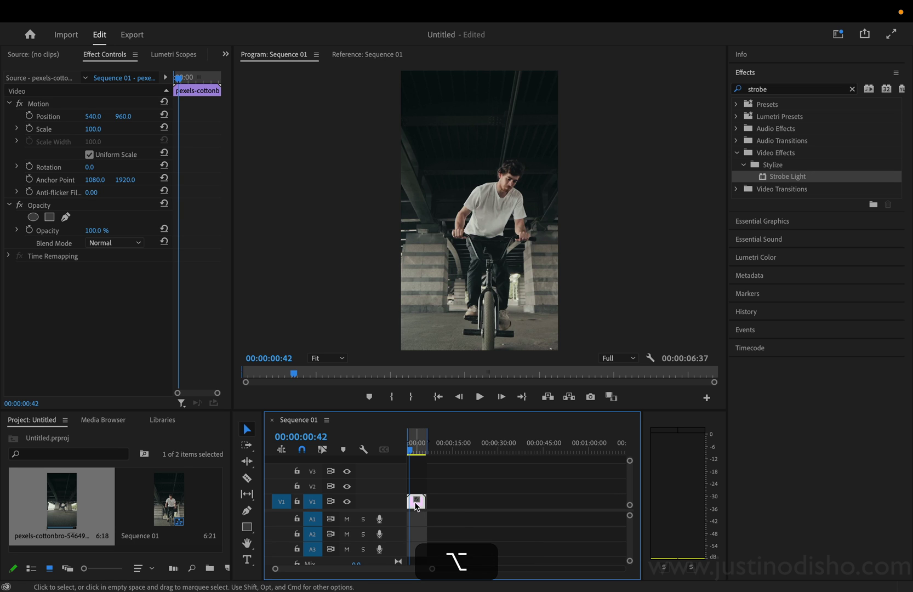
{"action": "left_click_drag", "start_coordinate": [416, 504], "coordinate": [414, 483]}
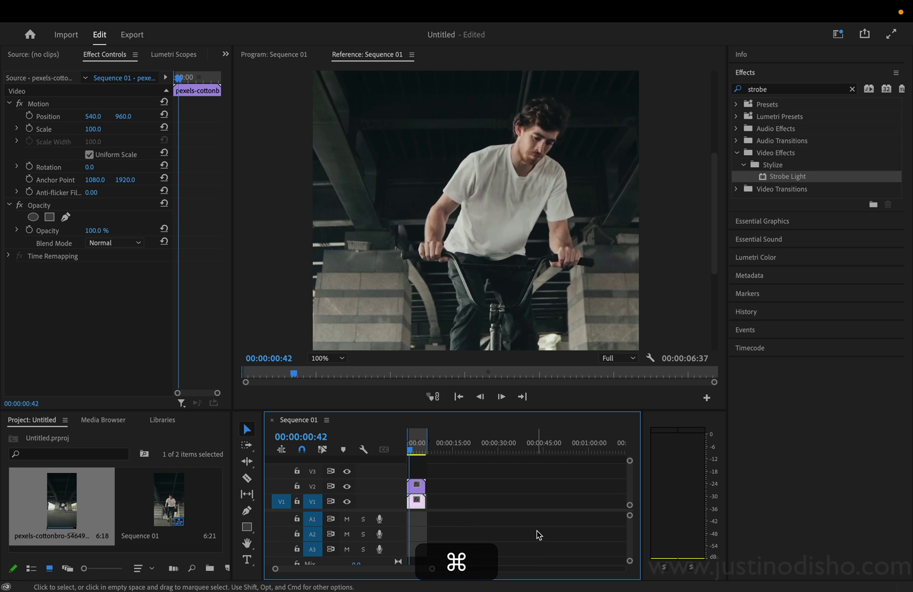
{"action": "key", "text": "super+c"}
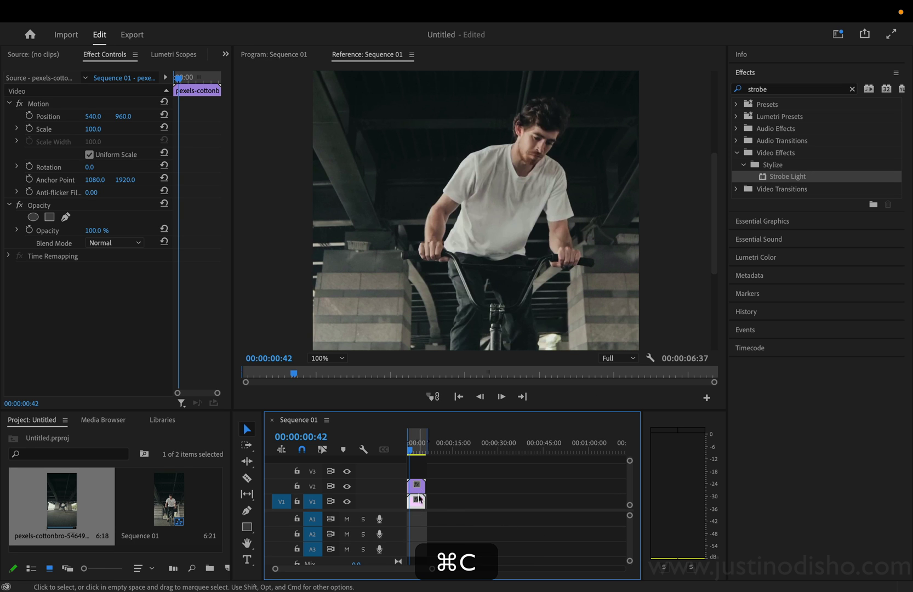
{"action": "left_click", "coordinate": [313, 486]}
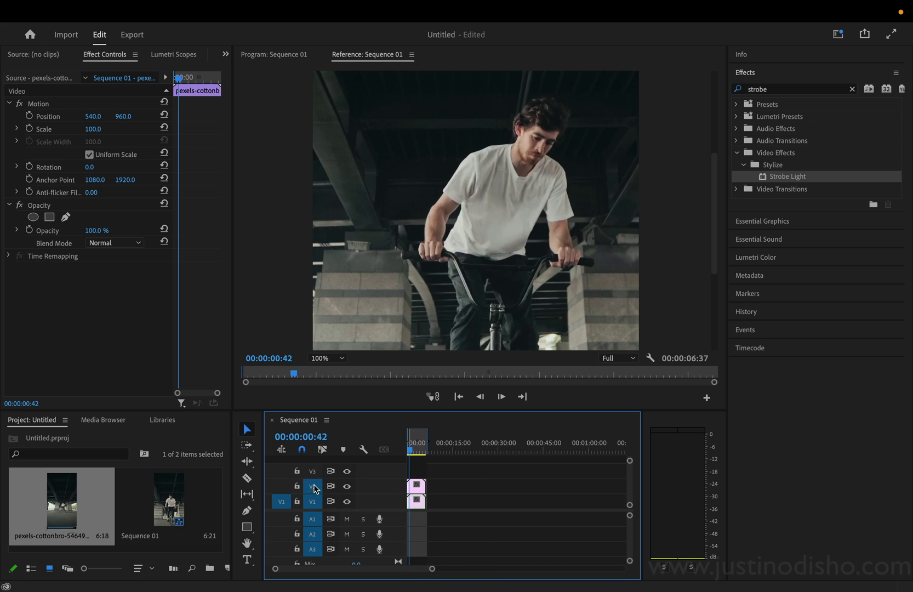
{"action": "left_click_drag", "start_coordinate": [62, 499], "coordinate": [398, 490]}
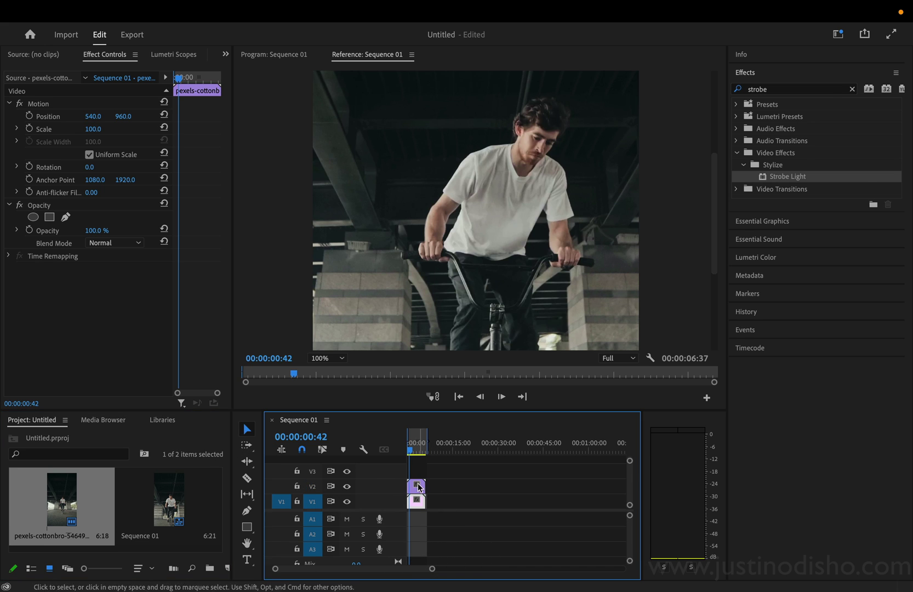
- Search 'posterize' and apply Posterize Time to the V2 clip, then preview it
{"action": "left_click", "coordinate": [851, 88]}
{"action": "left_click", "coordinate": [803, 90]}
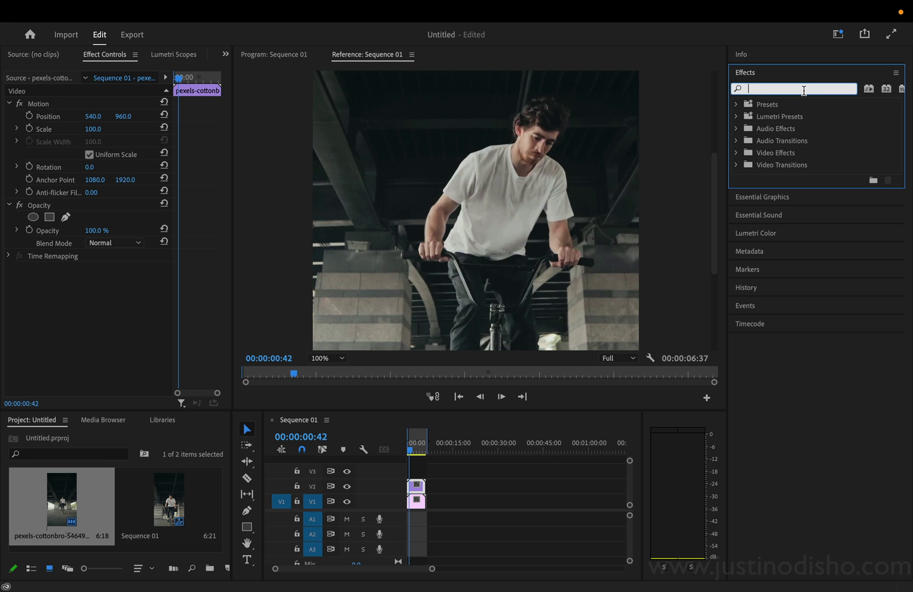
{"action": "type", "text": "posterize"}
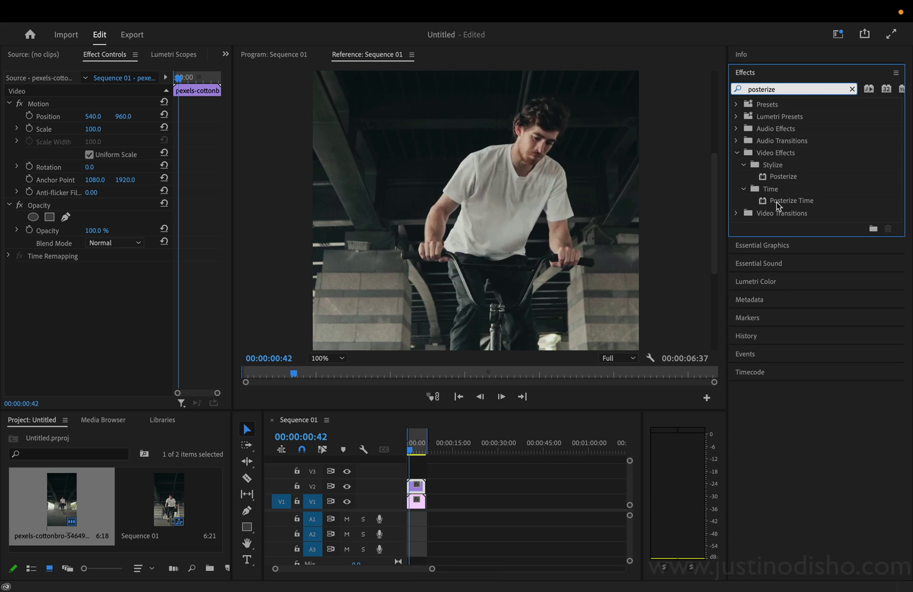
{"action": "left_click_drag", "start_coordinate": [776, 206], "coordinate": [418, 488]}
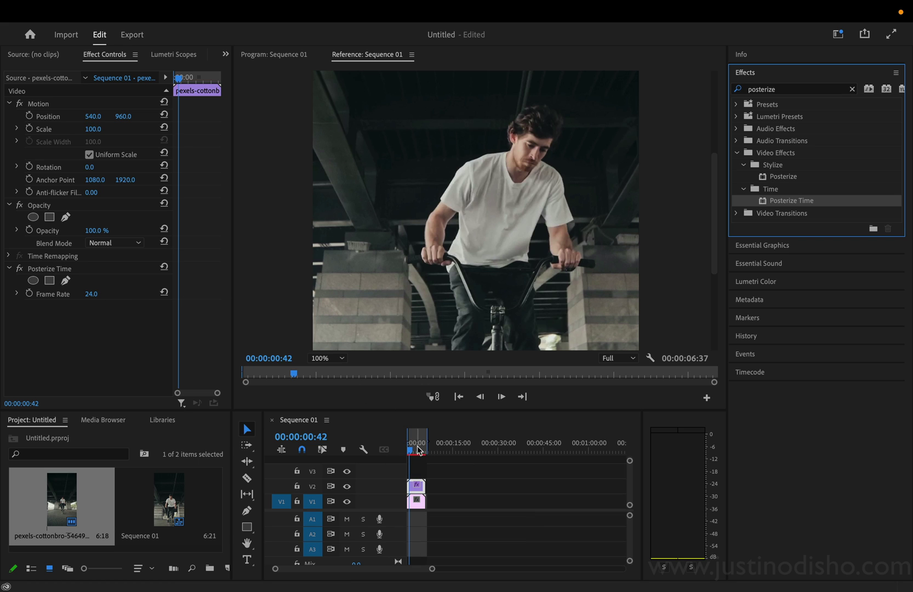
{"action": "left_click", "coordinate": [394, 452]}
{"action": "key", "text": "space"}
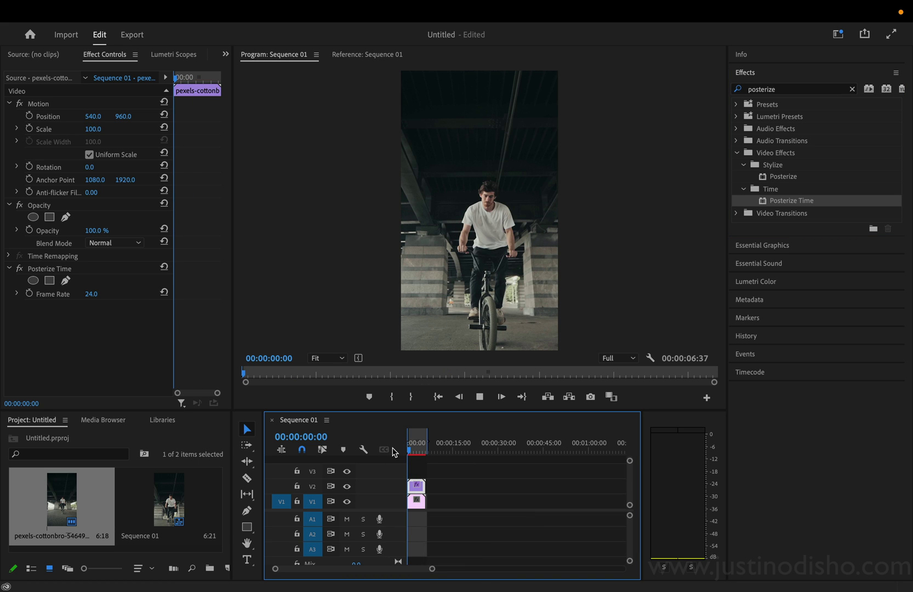
{"action": "key", "text": "space"}
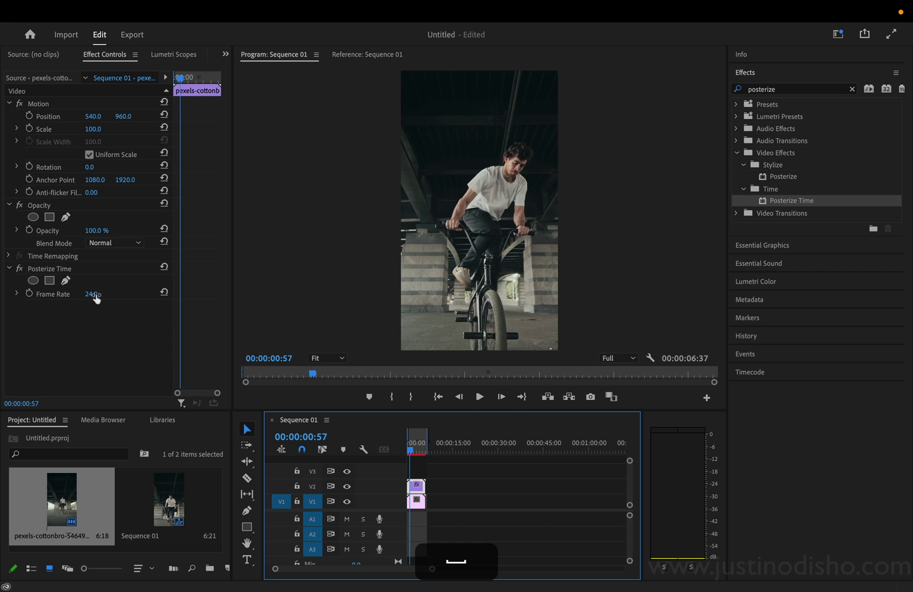
- Set the Posterize Time frame rate to 4 and preview the choppier motion
{"action": "left_click", "coordinate": [102, 292]}
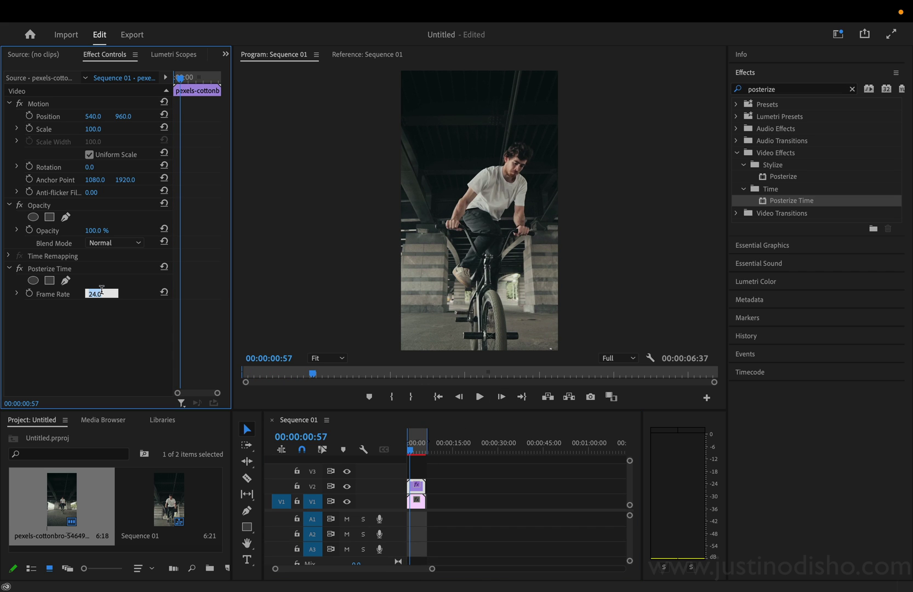
{"action": "type", "text": "4"}
{"action": "key", "text": "Return"}
{"action": "key", "text": "space"}
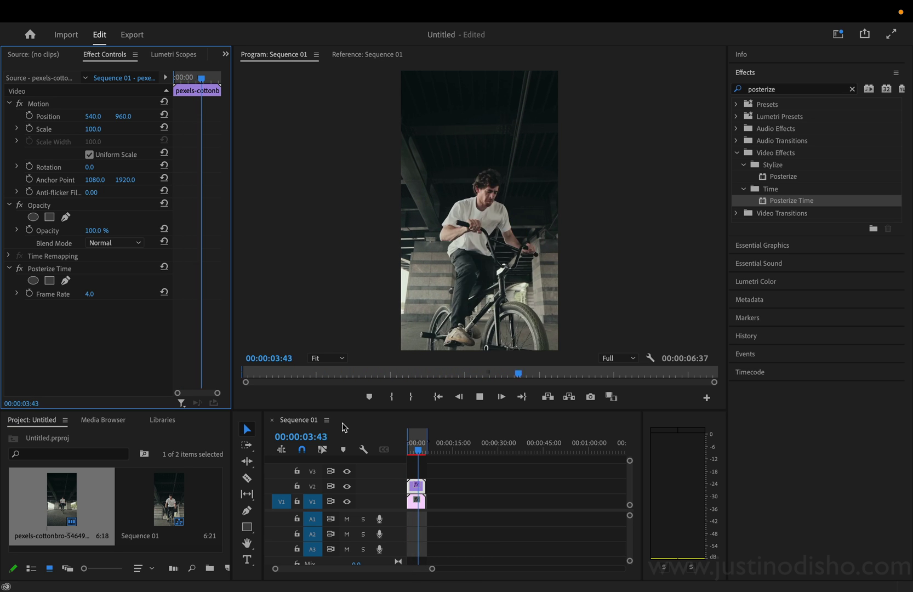
{"action": "key", "text": "space"}
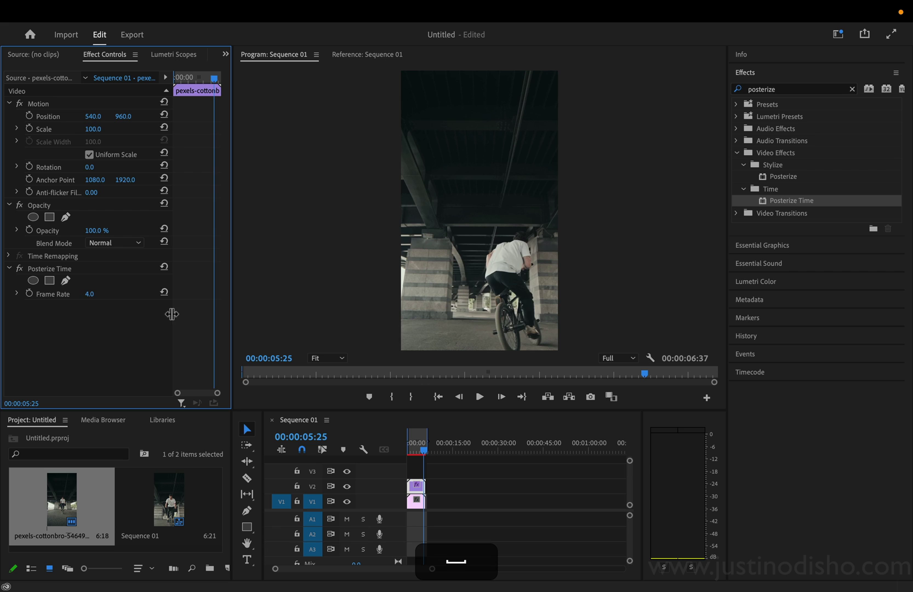
- Lower the Posterize Time frame rate to 2 and play from the start
{"action": "left_click", "coordinate": [91, 294]}
{"action": "type", "text": "2"}
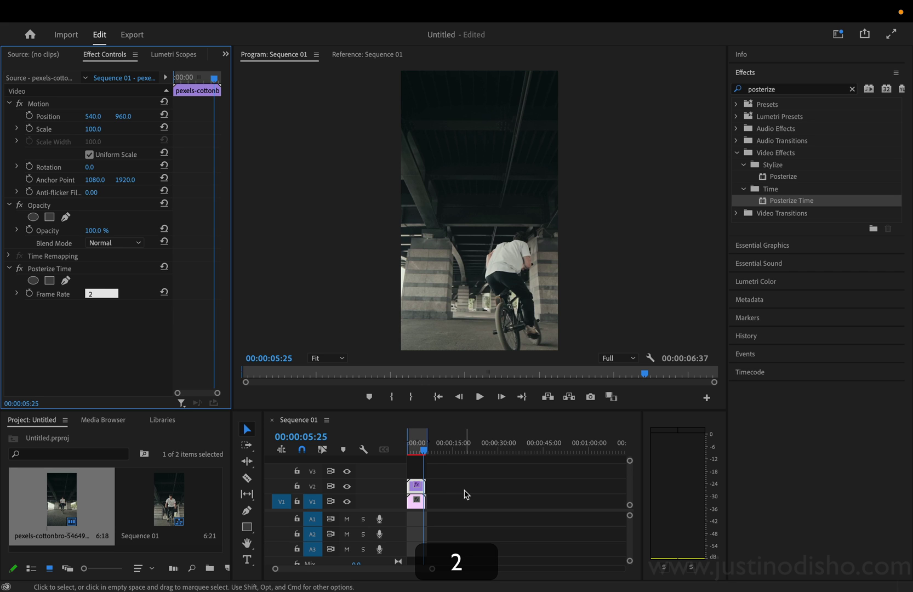
{"action": "left_click_drag", "start_coordinate": [419, 449], "coordinate": [406, 449]}
{"action": "key", "text": "space"}
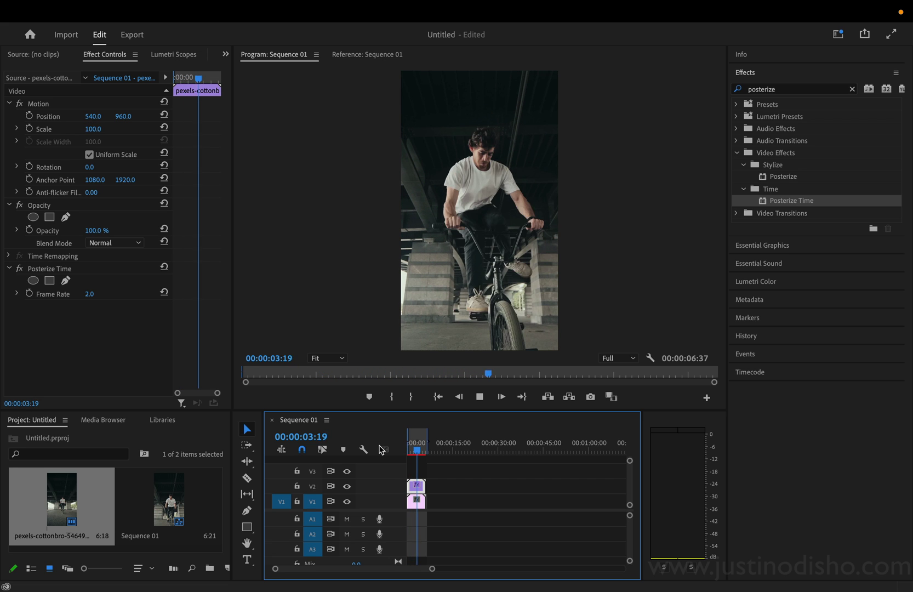
{"action": "key", "text": "space"}
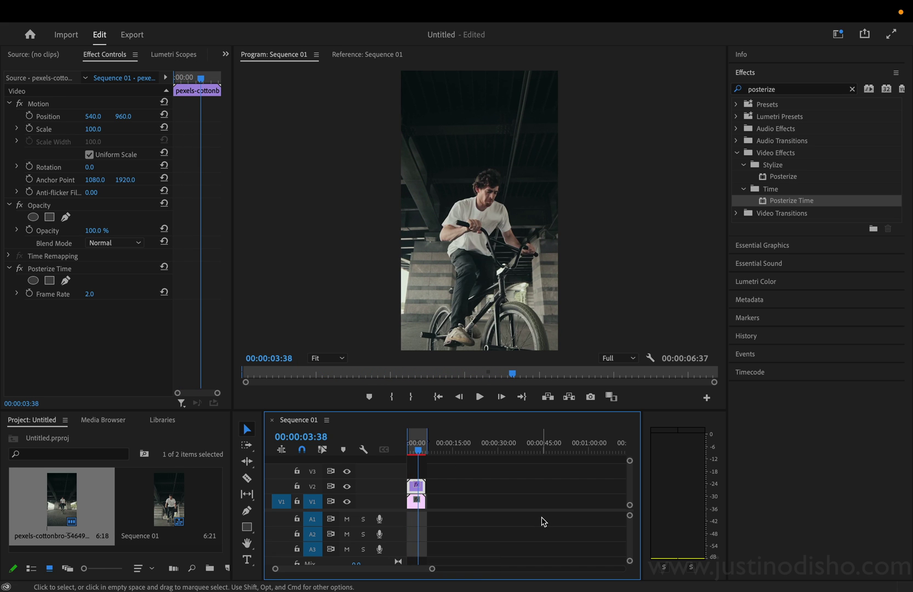
- Search 'strobe' and apply Strobe Light to the V2 clip
{"action": "left_click", "coordinate": [784, 89]}
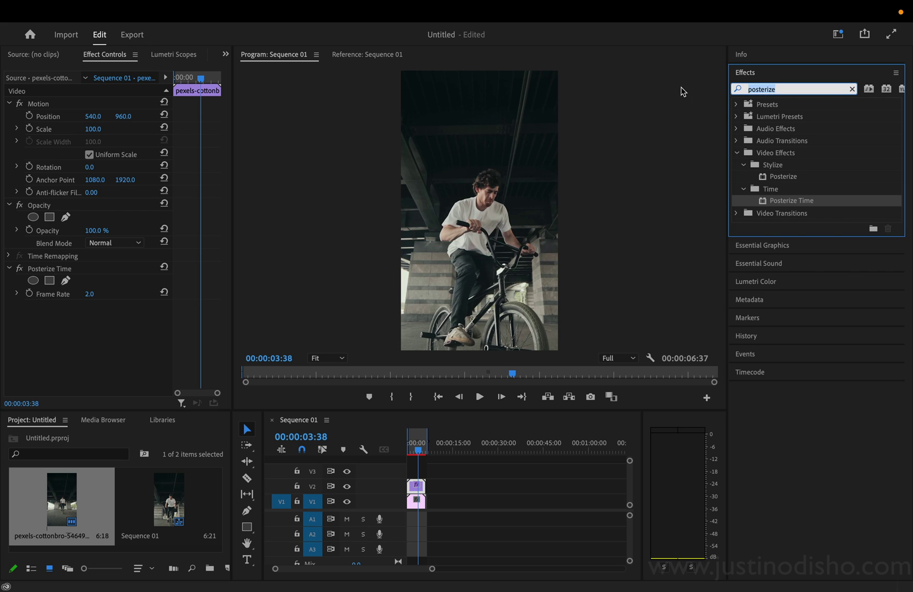
{"action": "type", "text": "strobe"}
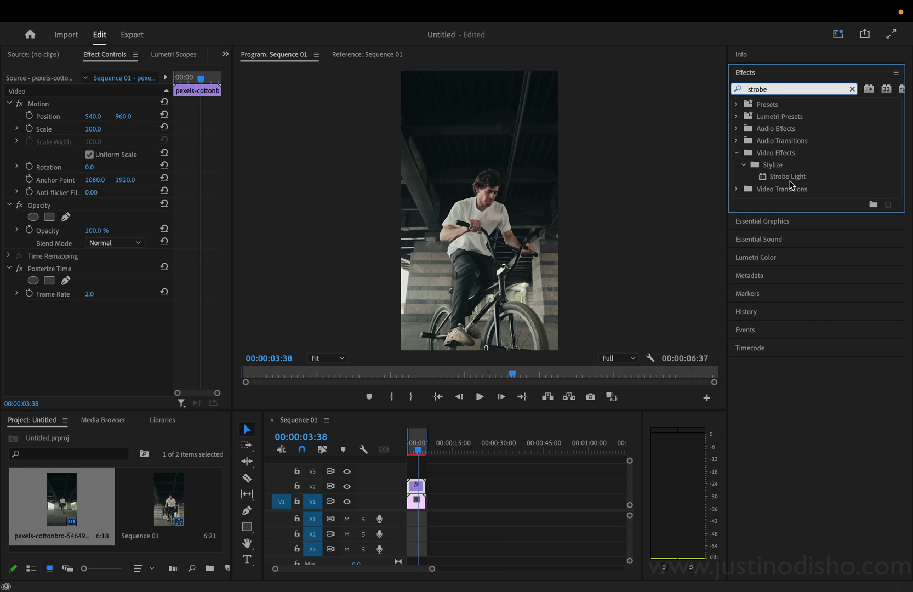
{"action": "left_click_drag", "start_coordinate": [791, 185], "coordinate": [420, 490]}
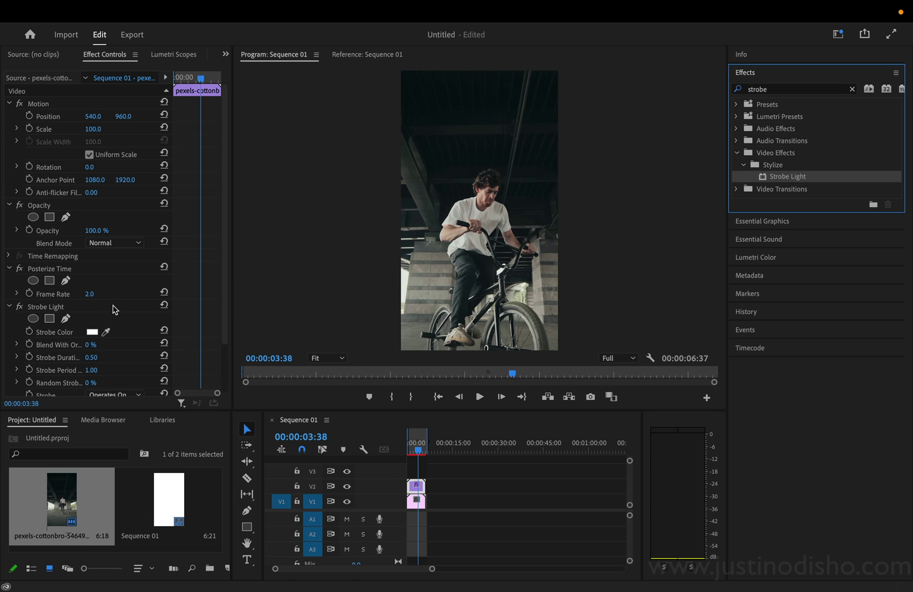
{"action": "scroll", "coordinate": [221, 188], "scroll_direction": "down", "scroll_amount": 3}
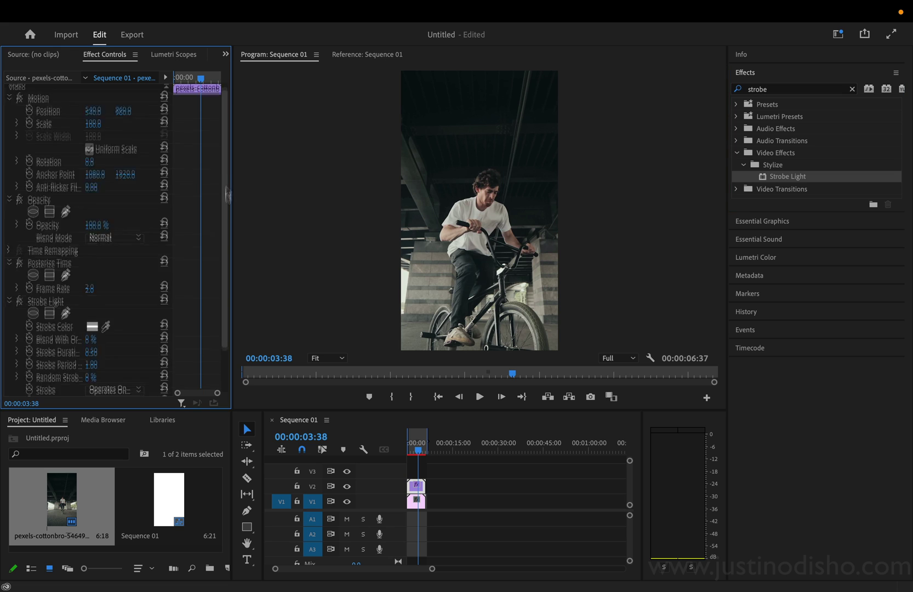
- Preview the strobe, then set its Strobe mode to Makes Layer Transparent
{"action": "left_click_drag", "start_coordinate": [412, 455], "coordinate": [392, 454]}
{"action": "key", "text": "space"}
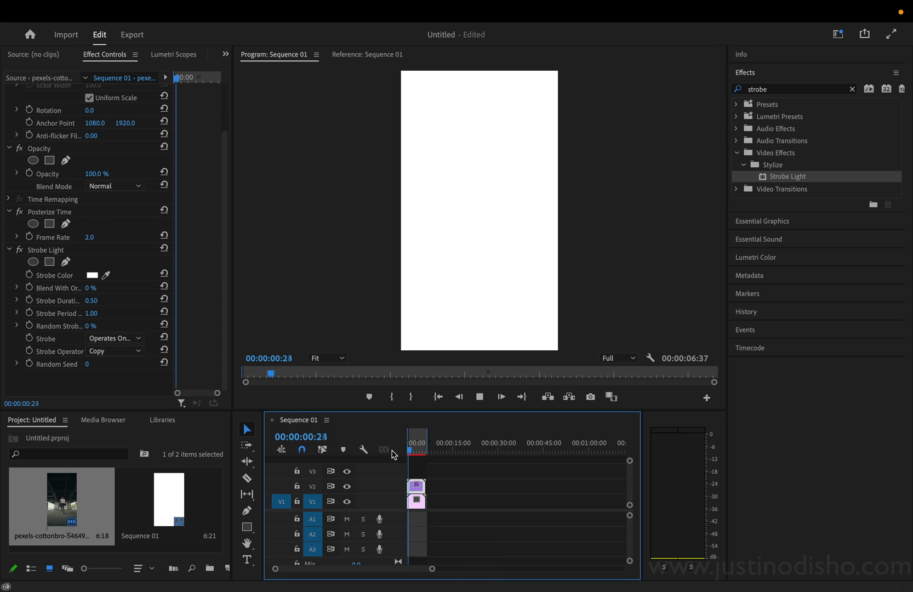
{"action": "key", "text": "space"}
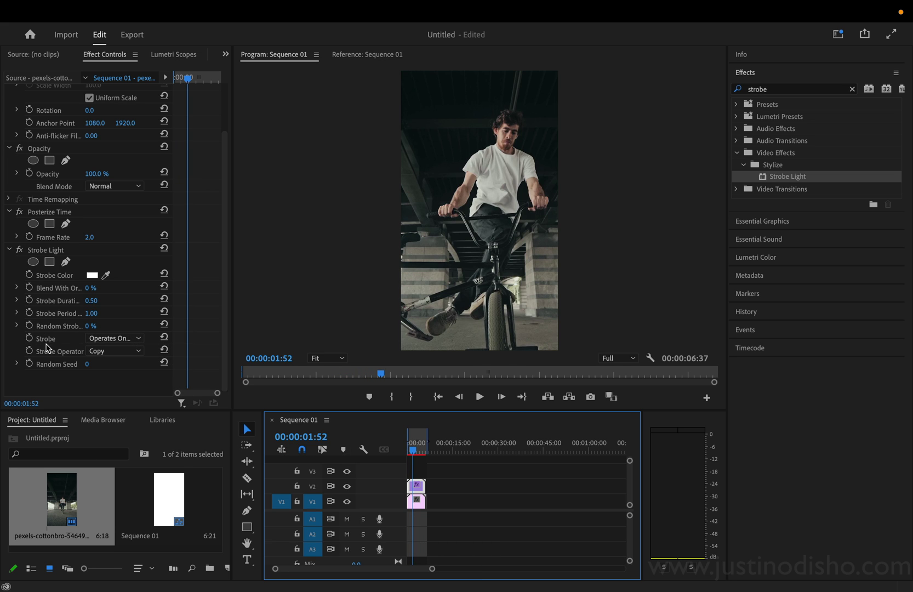
{"action": "left_click", "coordinate": [118, 338]}
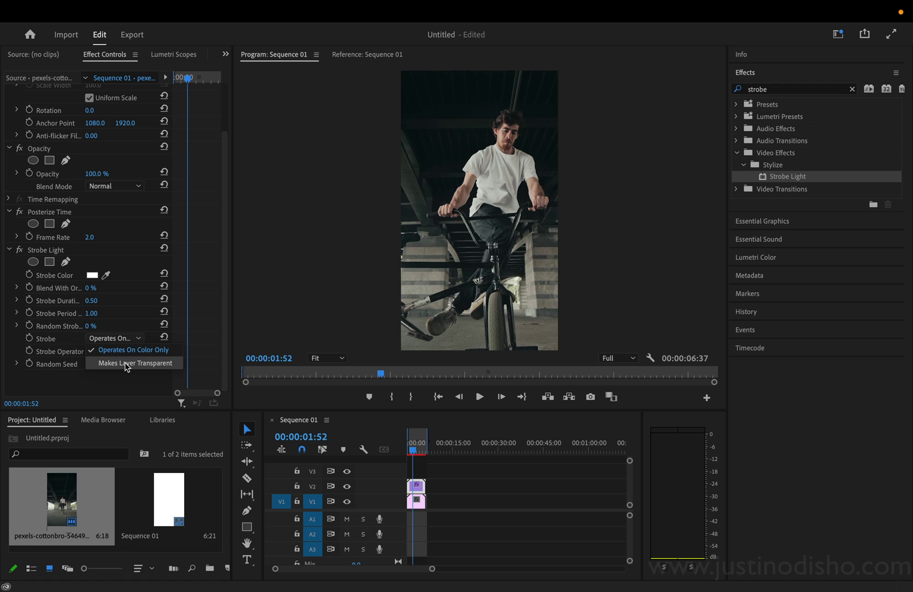
{"action": "left_click", "coordinate": [126, 364]}
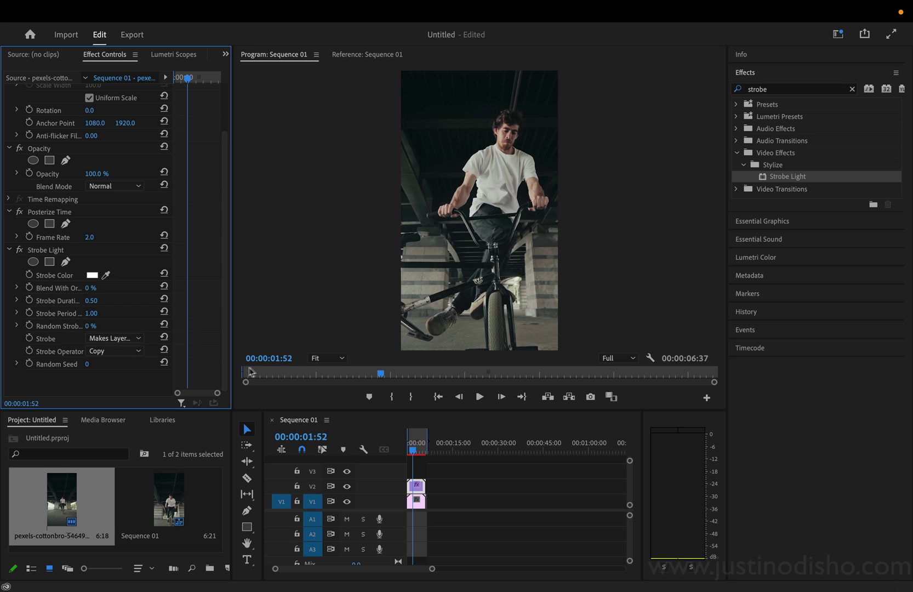
- Preview the sequence, then set Strobe Duration to 0.20
{"action": "left_click_drag", "start_coordinate": [427, 452], "coordinate": [366, 451]}
{"action": "key", "text": "space"}
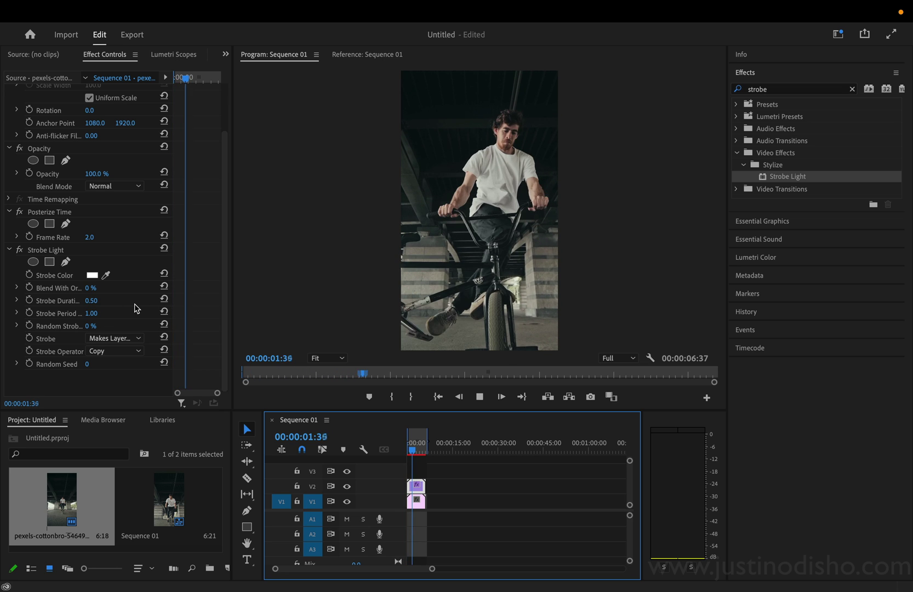
{"action": "key", "text": "space"}
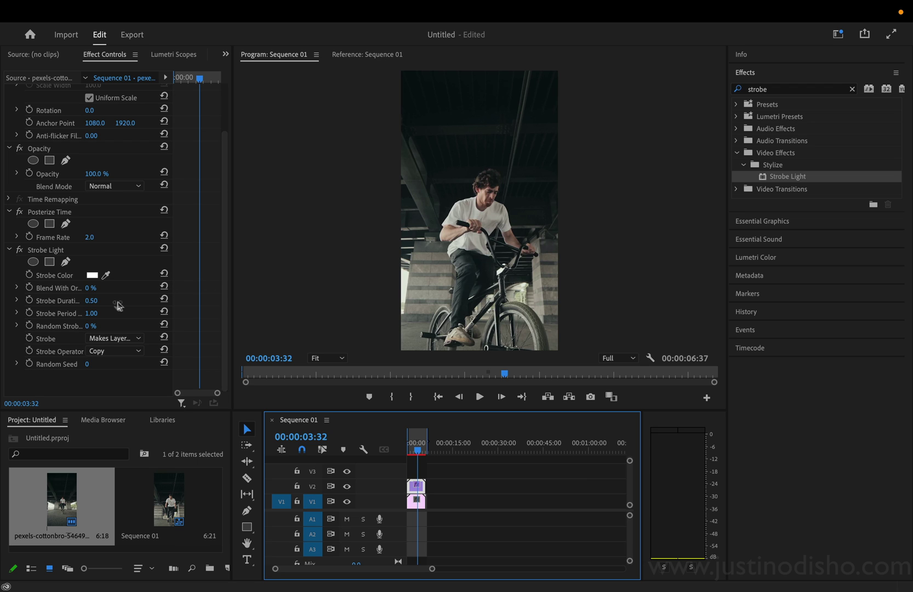
{"action": "left_click", "coordinate": [96, 301]}
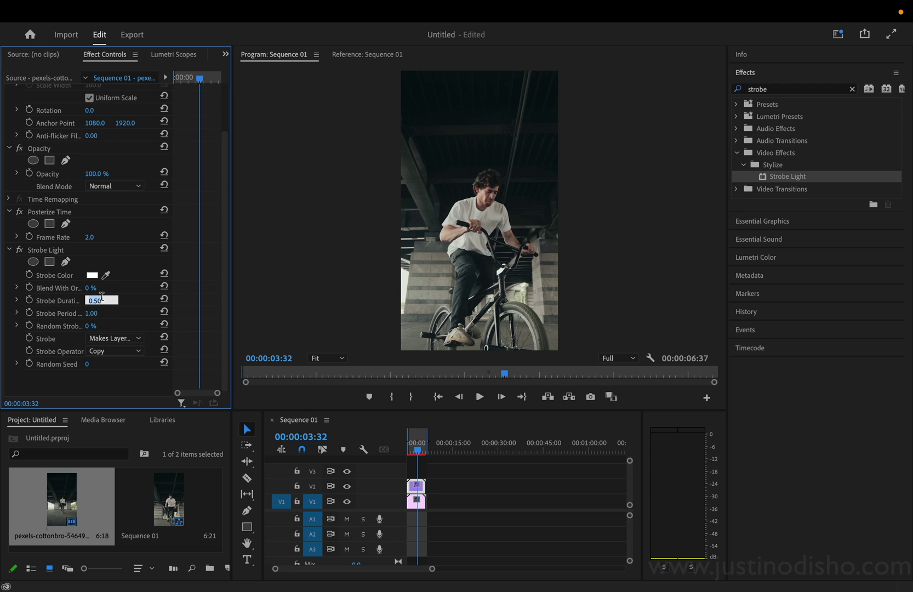
{"action": "type", "text": ".2"}
{"action": "key", "text": "Return"}
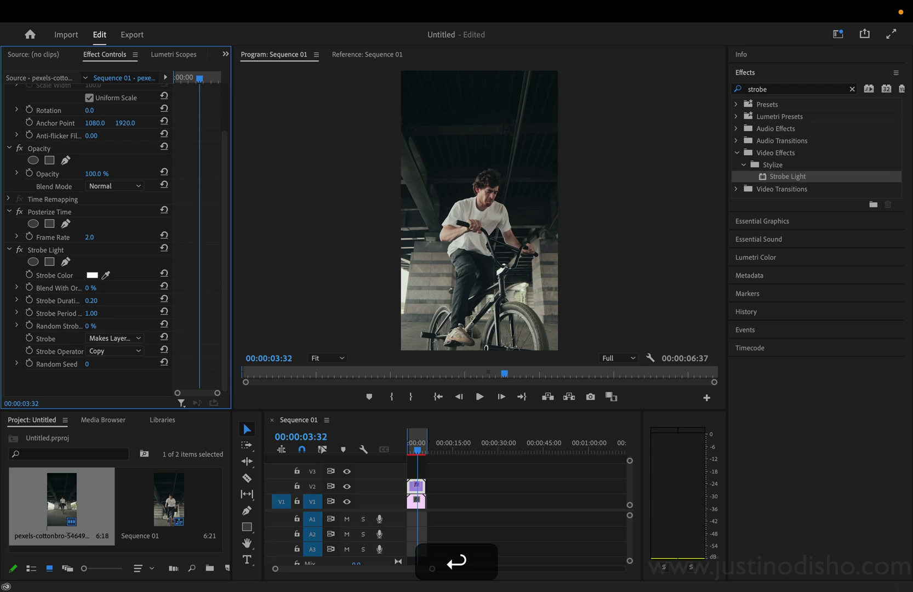
- Set Strobe Period to 0.40 and raise Random Strobe Probability to 35%
{"action": "left_click", "coordinate": [101, 312]}
{"action": "type", "text": "."}
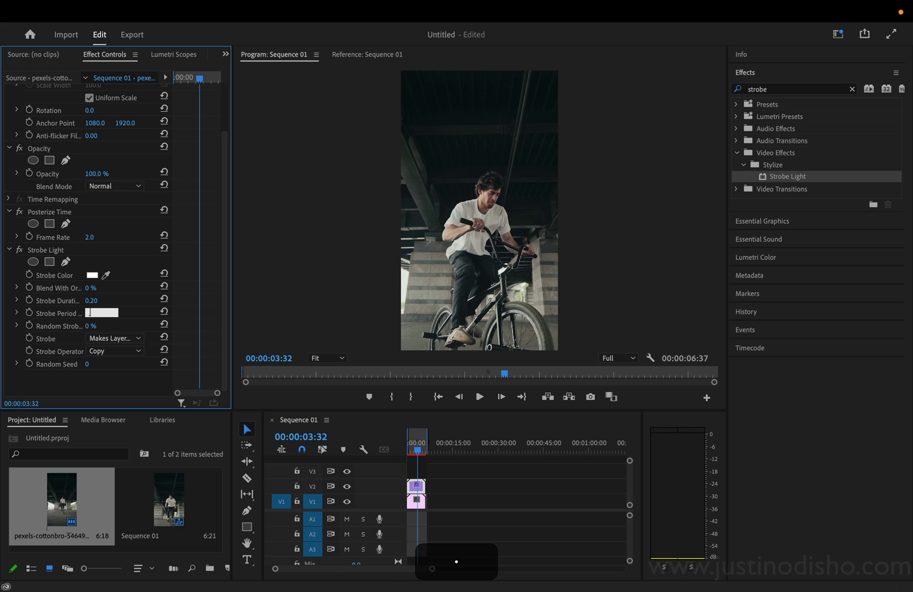
{"action": "type", "text": "4"}
{"action": "key", "text": "Return"}
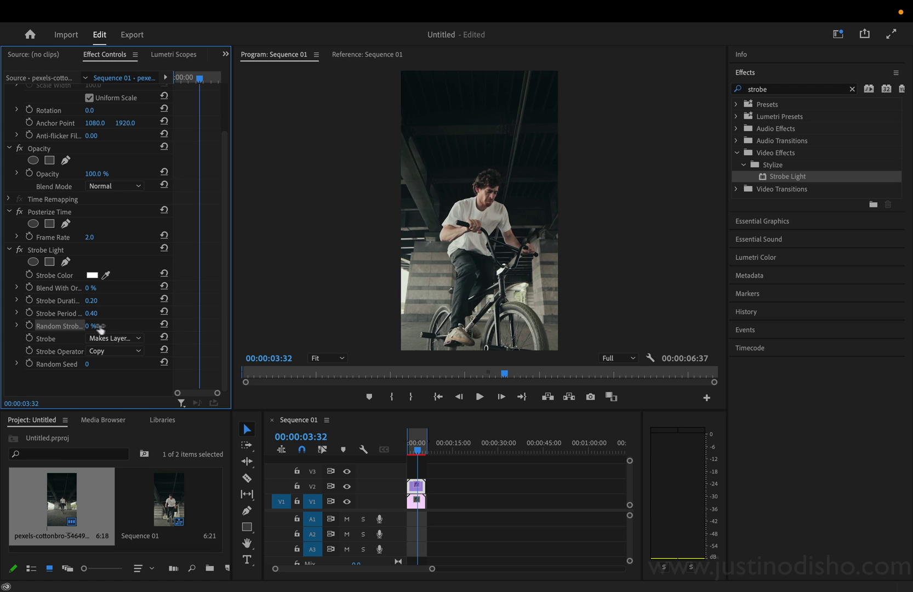
{"action": "left_click_drag", "start_coordinate": [98, 326], "coordinate": [93, 327]}
- Render the sequence previews and play them from the start
{"action": "key", "text": "Return"}
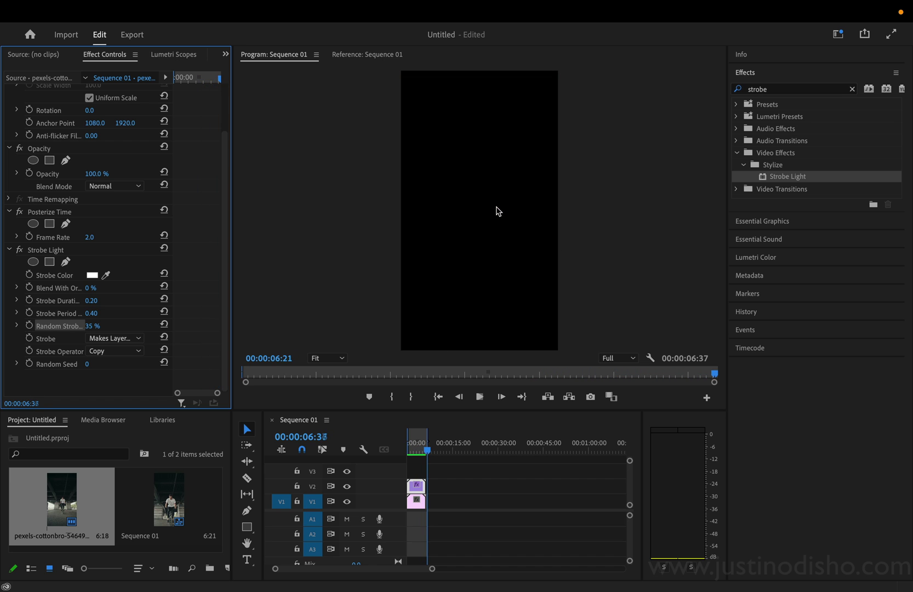
{"action": "left_click", "coordinate": [410, 444]}
{"action": "key", "text": "space"}
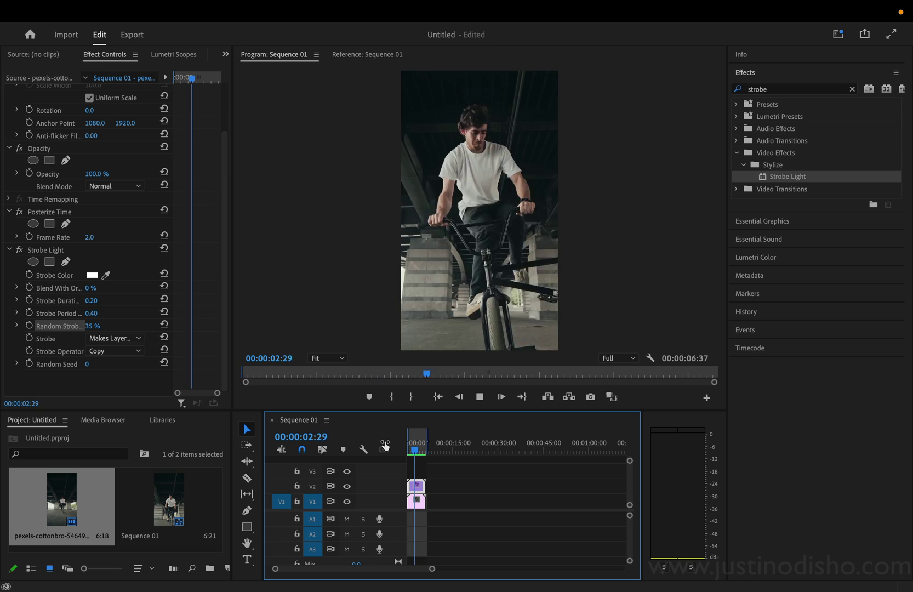
- Stop playback and adjust the Strobe Duration to 0.20
{"action": "key", "text": "space"}
{"action": "left_click_drag", "start_coordinate": [414, 448], "coordinate": [416, 449]}
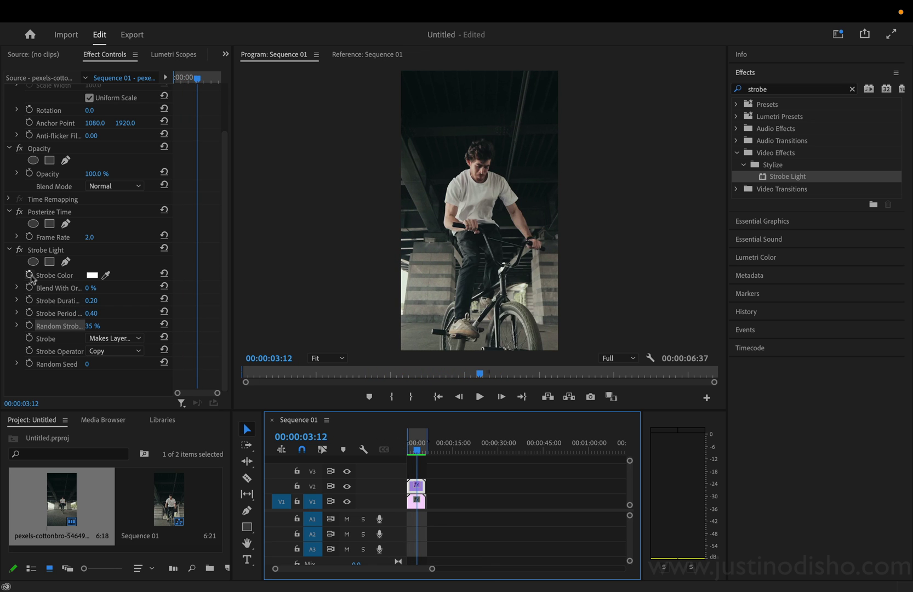
{"action": "left_click", "coordinate": [49, 238]}
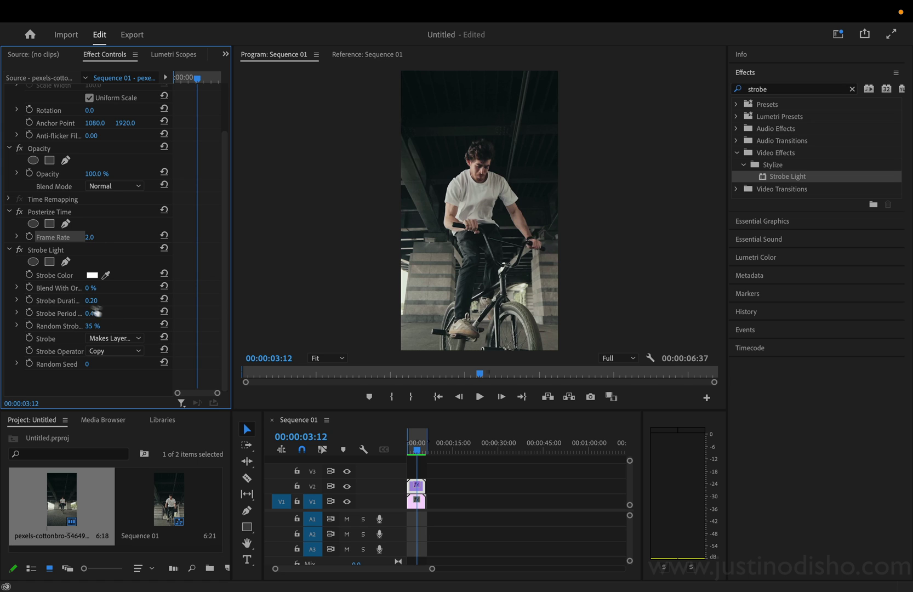
{"action": "left_click", "coordinate": [70, 302]}
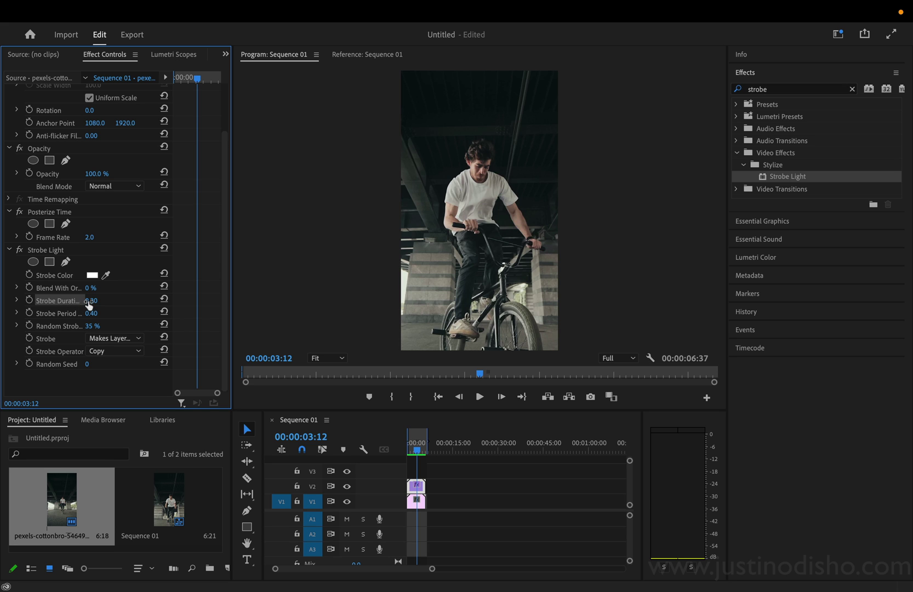
{"action": "left_click_drag", "start_coordinate": [88, 301], "coordinate": [126, 298]}
- Lower the V2 clip's opacity to 68% and switch its blend mode to Screen
{"action": "left_click_drag", "start_coordinate": [224, 322], "coordinate": [223, 254]}
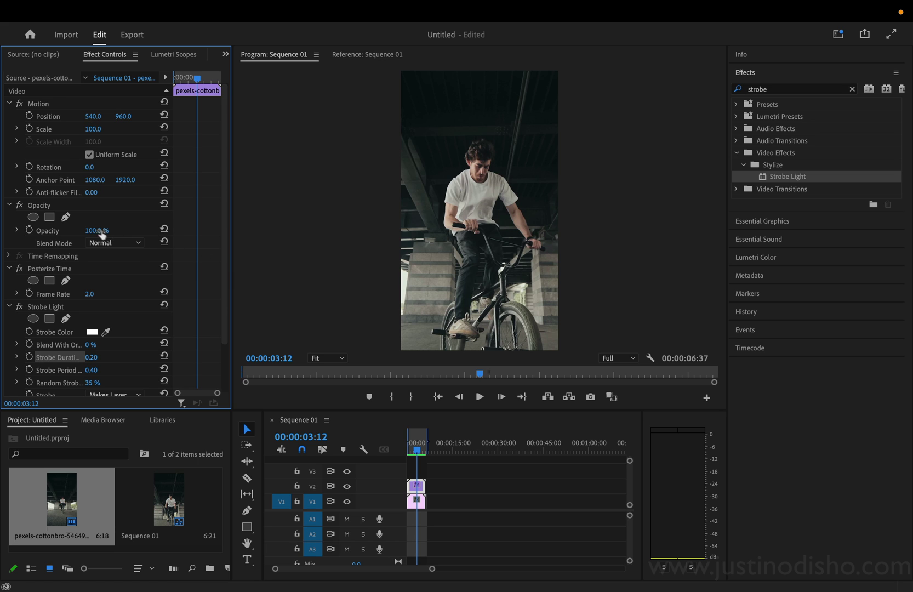
{"action": "mouse_move", "coordinate": [92, 231]}
{"action": "left_mouse_down"}
{"action": "mouse_move", "coordinate": [83, 230]}
{"action": "mouse_move", "coordinate": [91, 230]}
{"action": "left_mouse_up"}
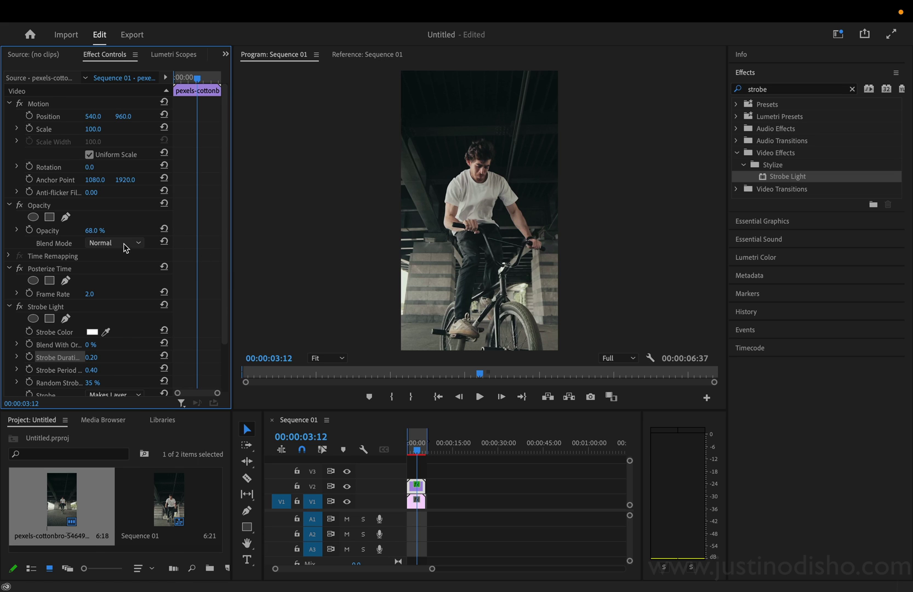
{"action": "left_click", "coordinate": [126, 245]}
{"action": "left_click", "coordinate": [125, 368]}
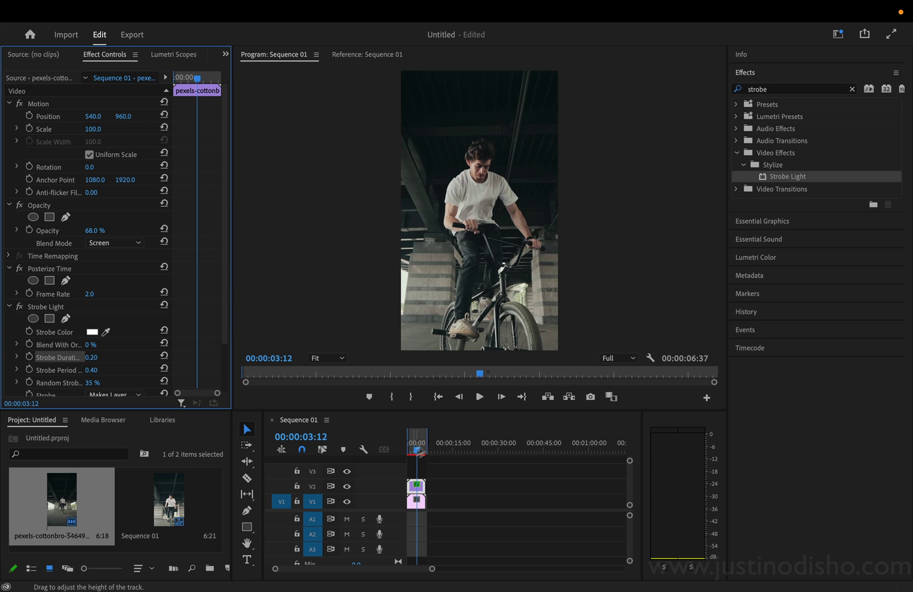
- Mark in at the sequence start and out at the clip end, then render previews
{"action": "left_click_drag", "start_coordinate": [419, 450], "coordinate": [365, 451]}
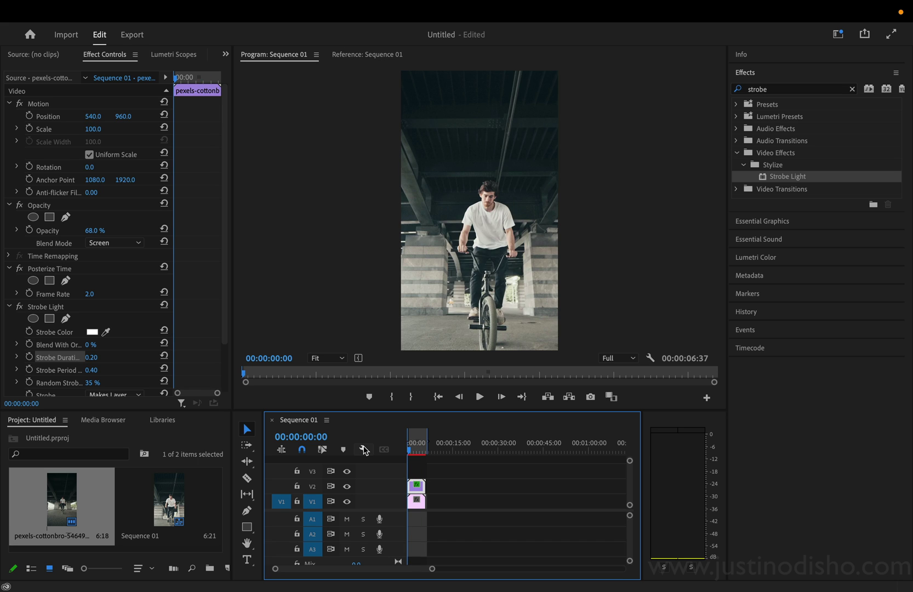
{"action": "key", "text": "i"}
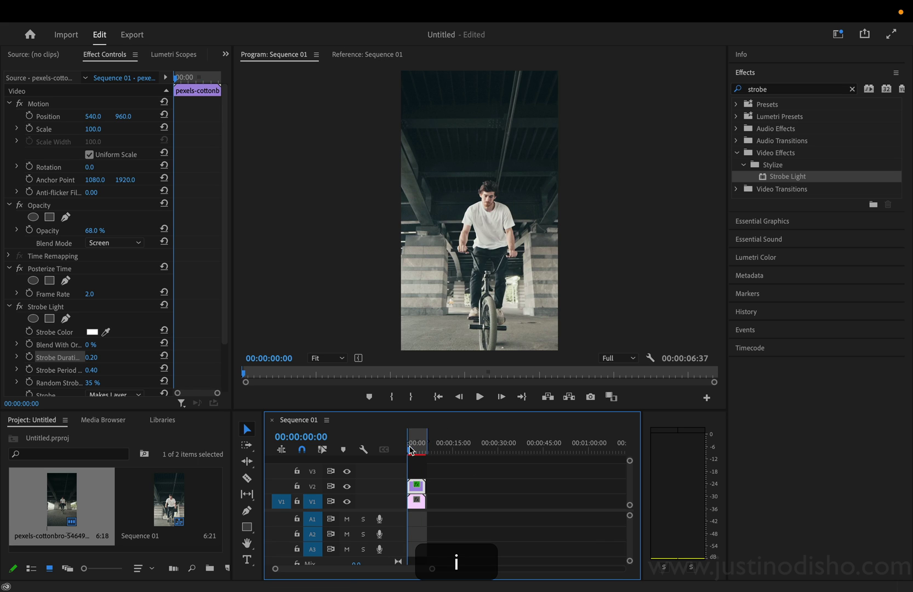
{"action": "left_click_drag", "start_coordinate": [411, 450], "coordinate": [430, 451]}
{"action": "key", "text": "o"}
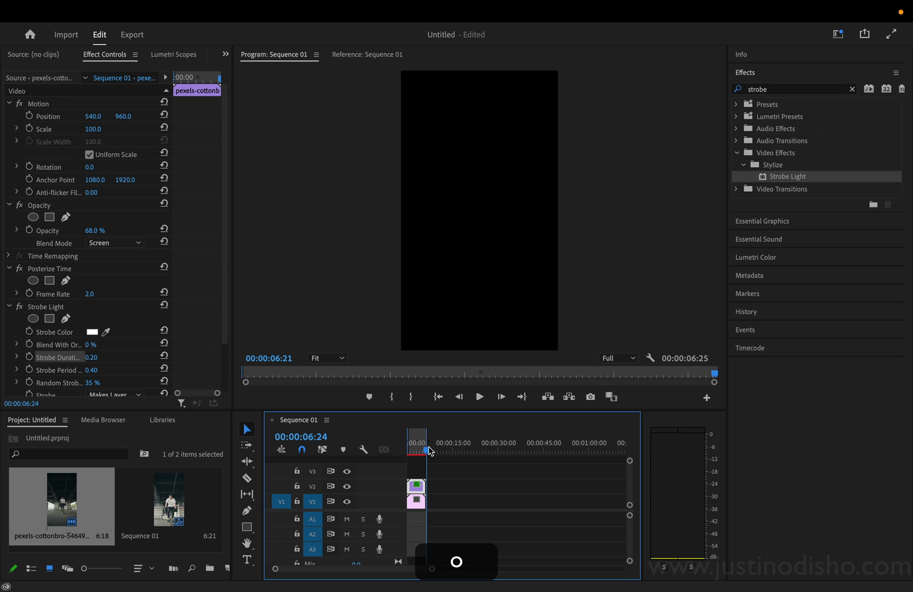
{"action": "key", "text": "Return"}
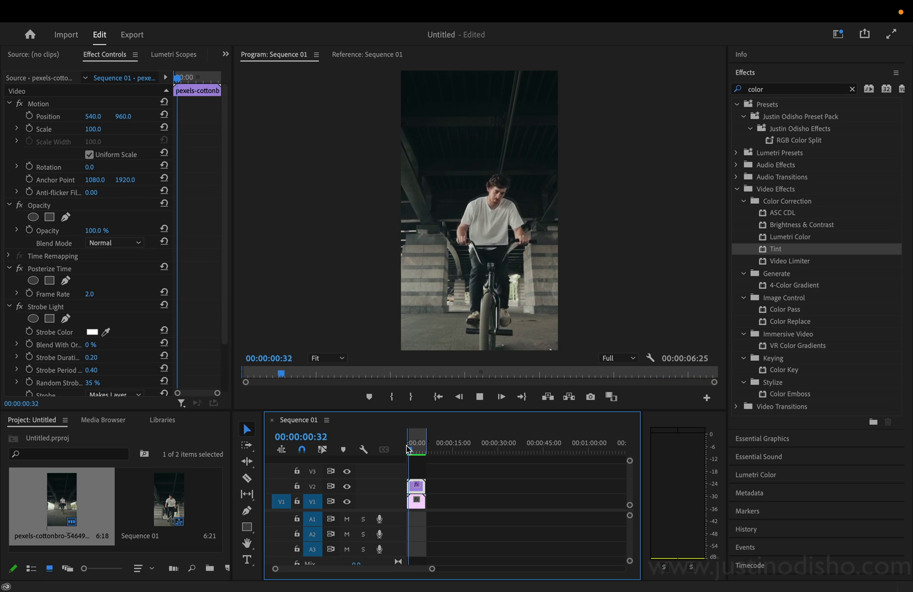
- Select the Posterize Time and Strobe Light effects, deselect, then reselect the V2 clip
{"action": "key", "text": "space"}
{"action": "left_click", "coordinate": [51, 273]}
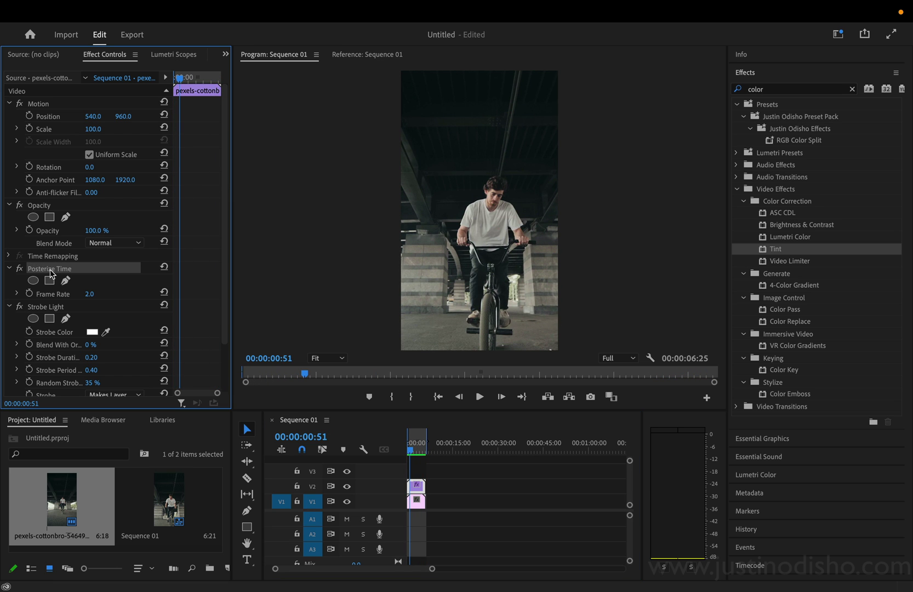
{"action": "left_click", "coordinate": [44, 306]}
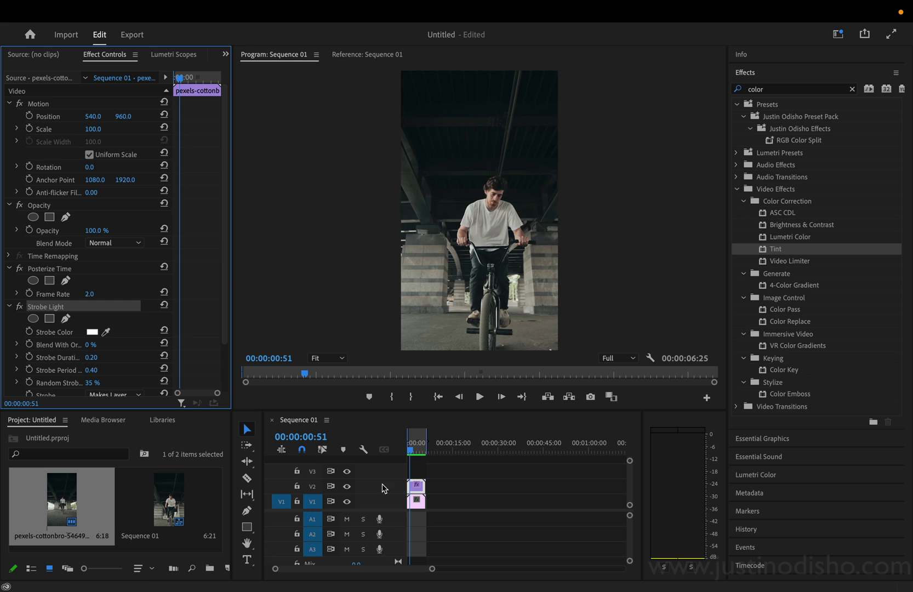
{"action": "left_click", "coordinate": [485, 495]}
{"action": "left_click", "coordinate": [419, 489]}
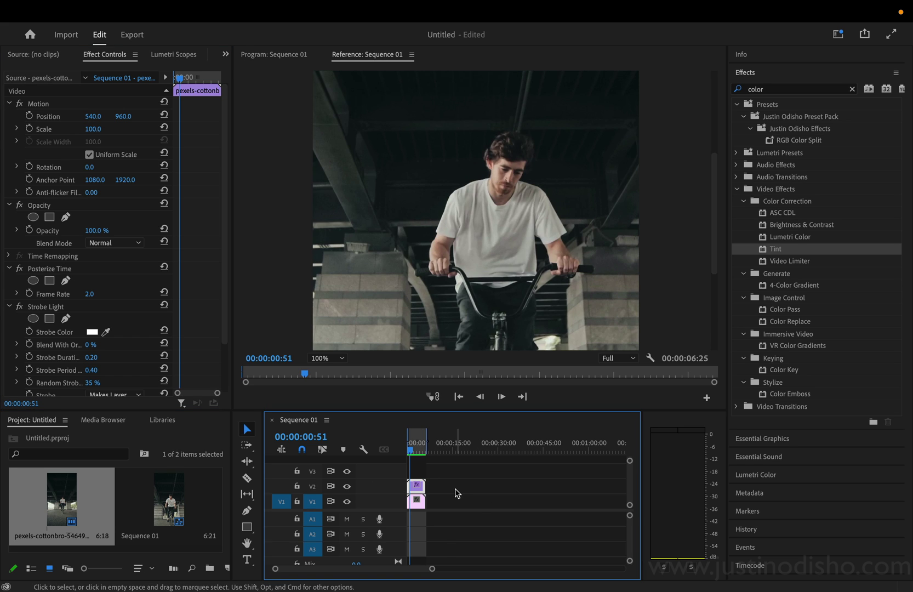